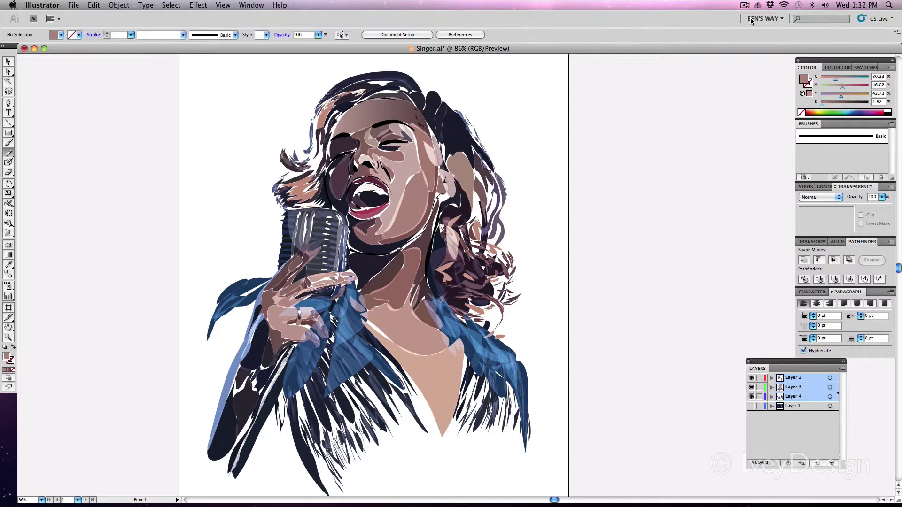
- Hide Layers 2, 3 and 4 in the Layers panel so the singer artwork disappears
{"action": "left_click_drag", "start_coordinate": [753, 396], "coordinate": [752, 378]}
- Leave only the empty Layer 5 visible above the hidden Layers 1–4
{"action": "left_click", "coordinate": [752, 406]}
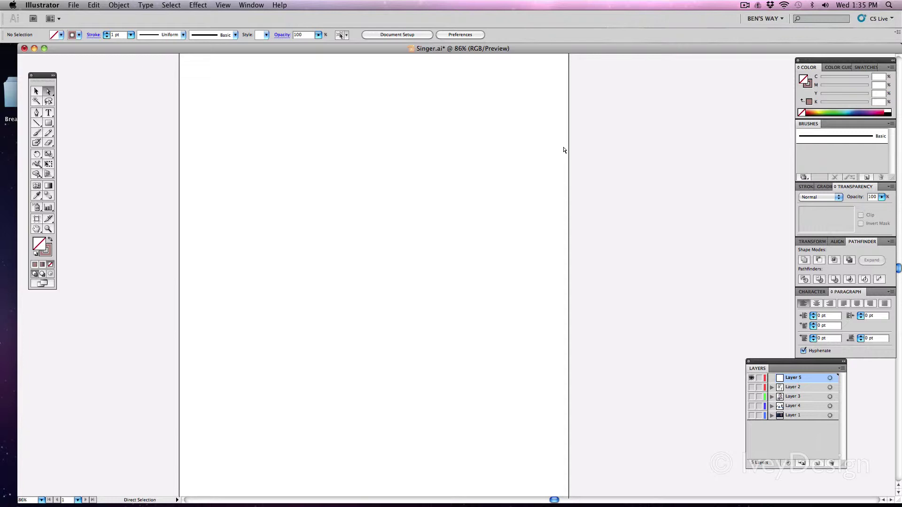
- Draw a long looping freehand line across the upper artboard with the Pencil
{"action": "left_click", "coordinate": [48, 134]}
{"action": "left_click", "coordinate": [48, 134]}
{"action": "mouse_move", "coordinate": [48, 136]}
{"action": "left_mouse_down"}
{"action": "mouse_move", "coordinate": [108, 145]}
{"action": "mouse_move", "coordinate": [107, 155]}
{"action": "mouse_move", "coordinate": [153, 148]}
{"action": "left_mouse_up"}
{"action": "mouse_move", "coordinate": [211, 169]}
{"action": "left_mouse_down"}
{"action": "mouse_move", "coordinate": [242, 162]}
{"action": "mouse_move", "coordinate": [258, 195]}
{"action": "mouse_move", "coordinate": [368, 210]}
{"action": "mouse_move", "coordinate": [460, 136]}
{"action": "mouse_move", "coordinate": [499, 122]}
{"action": "mouse_move", "coordinate": [381, 126]}
{"action": "mouse_move", "coordinate": [327, 109]}
{"action": "mouse_move", "coordinate": [291, 143]}
{"action": "mouse_move", "coordinate": [280, 131]}
{"action": "left_mouse_up"}
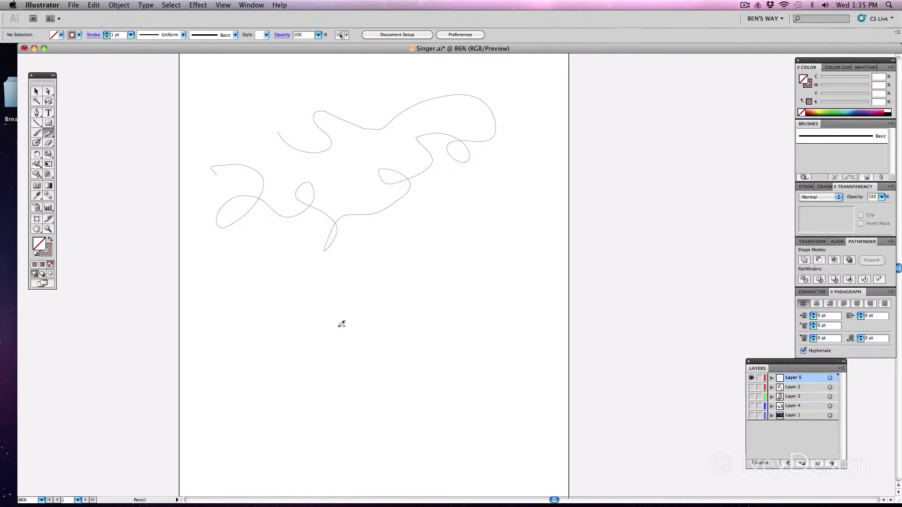
- Drag the line's end anchor up and left with Direct Selection, then deselect
{"action": "left_click", "coordinate": [49, 91]}
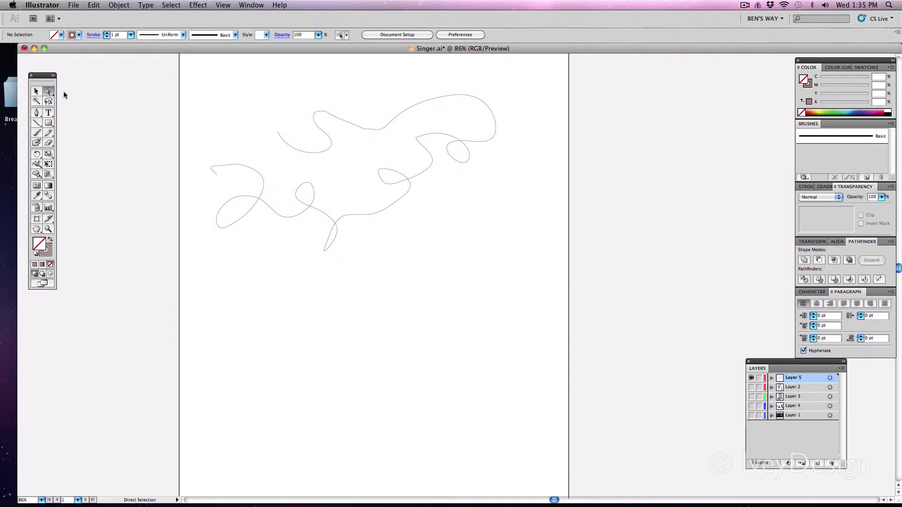
{"action": "left_click", "coordinate": [278, 133]}
{"action": "mouse_move", "coordinate": [278, 133]}
{"action": "left_mouse_down"}
{"action": "mouse_move", "coordinate": [233, 126]}
{"action": "mouse_move", "coordinate": [239, 120]}
{"action": "left_mouse_up"}
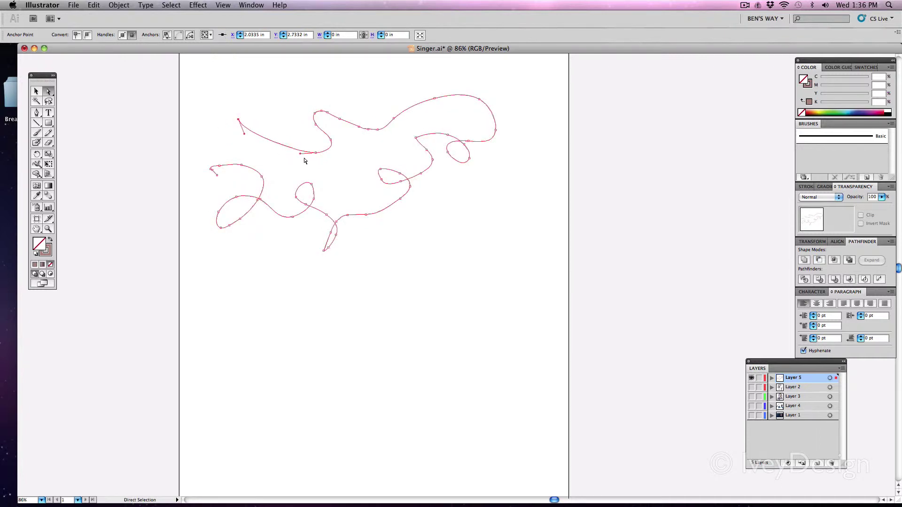
{"action": "left_click", "coordinate": [325, 178]}
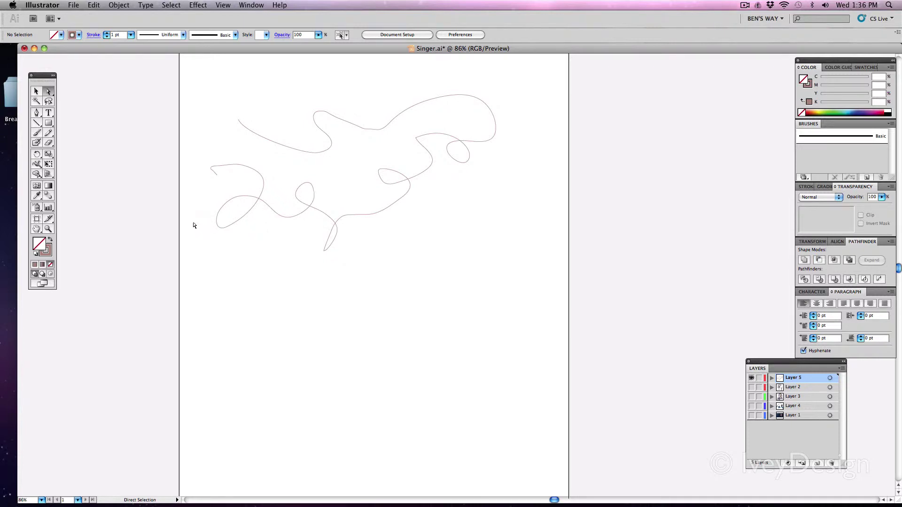
- Open Pencil Tool Options showing Fidelity 1 pixels and Smoothness 5%, and reposition the dialog
{"action": "double_click", "coordinate": [53, 134]}
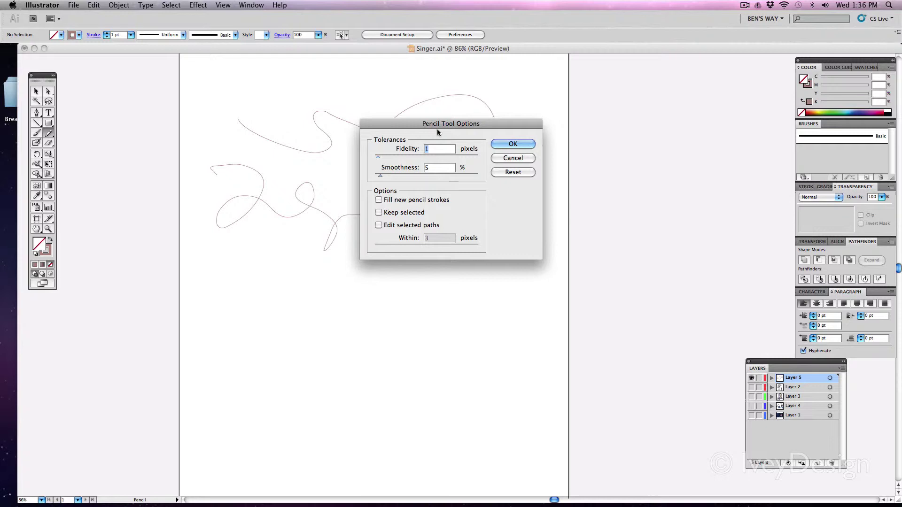
{"action": "left_click_drag", "start_coordinate": [438, 126], "coordinate": [392, 154]}
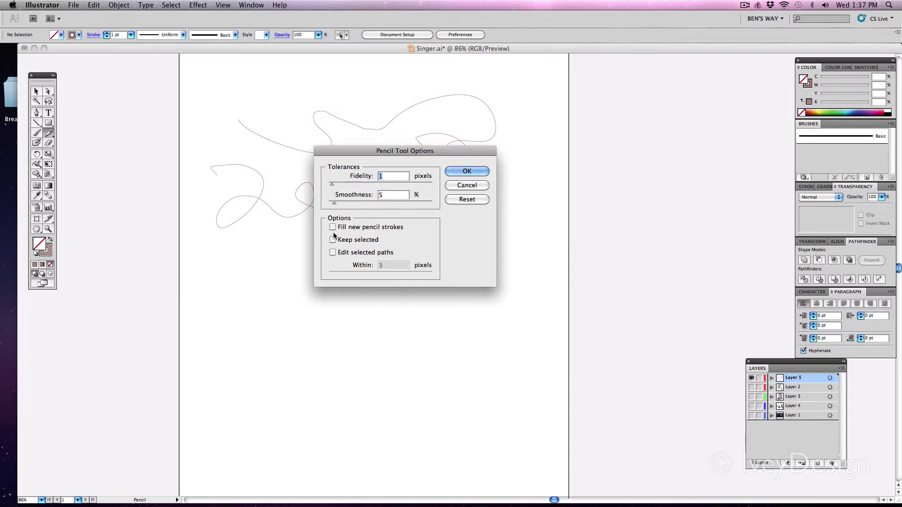
- Enable Fill new pencil strokes, pick purple, and draw a purple-filled shape below the line
{"action": "left_click", "coordinate": [478, 173]}
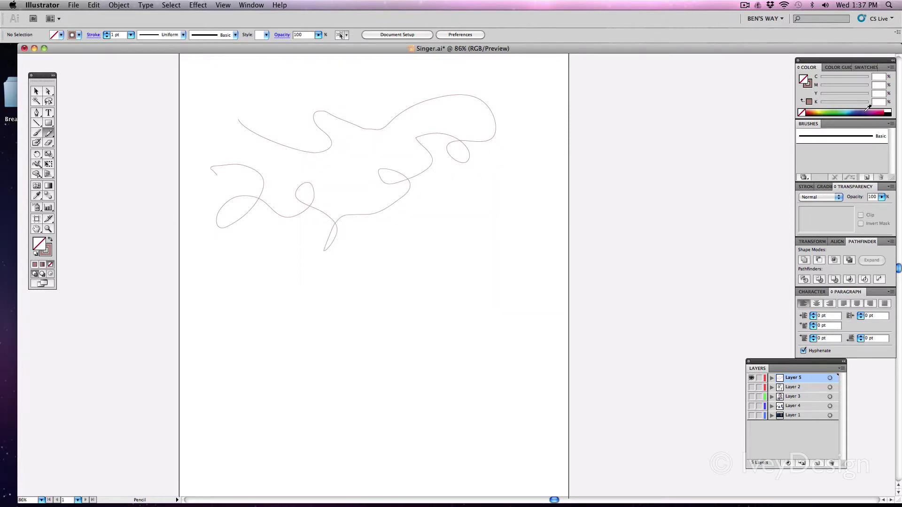
{"action": "left_click", "coordinate": [868, 109]}
{"action": "mouse_move", "coordinate": [295, 258]}
{"action": "left_mouse_down"}
{"action": "mouse_move", "coordinate": [334, 315]}
{"action": "mouse_move", "coordinate": [443, 240]}
{"action": "mouse_move", "coordinate": [558, 248]}
{"action": "left_mouse_up"}
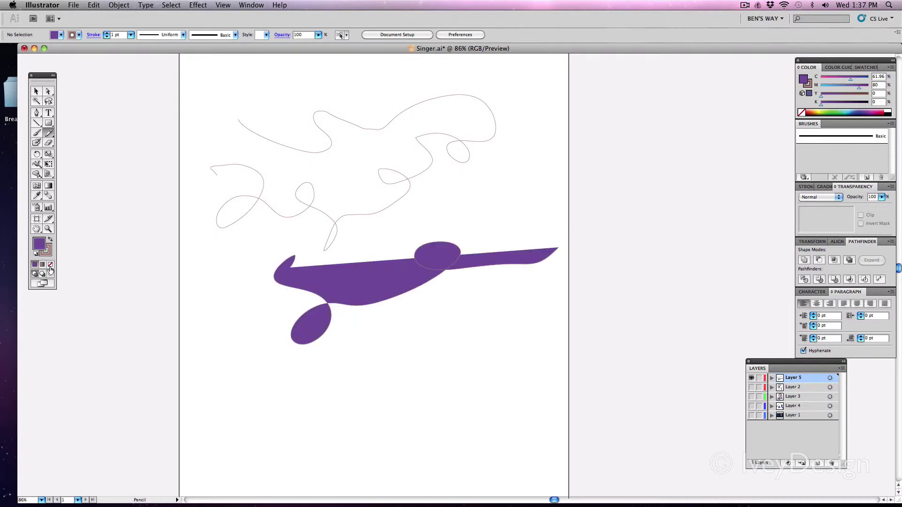
{"action": "double_click", "coordinate": [48, 134]}
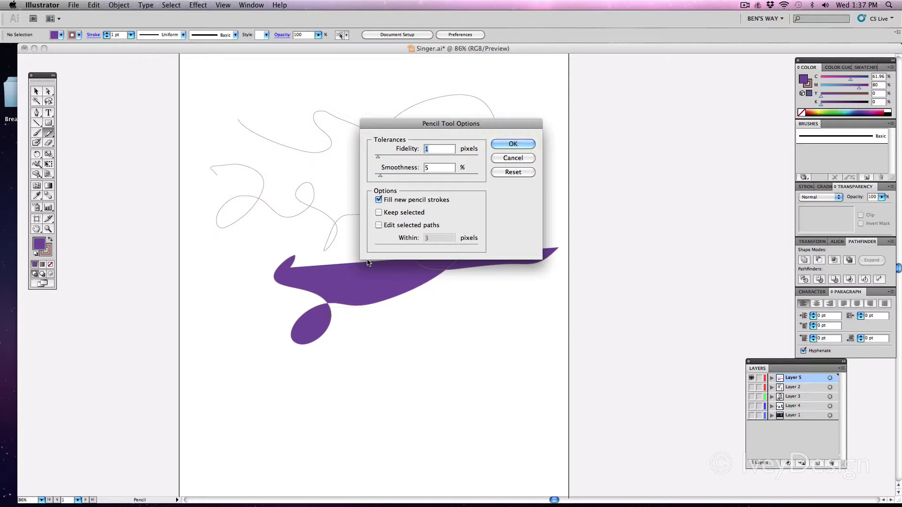
{"action": "left_click", "coordinate": [521, 159]}
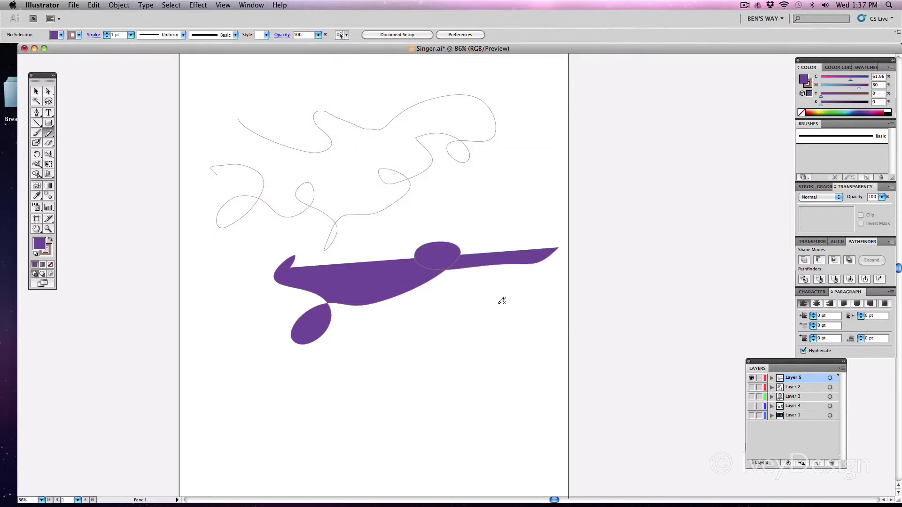
- Clear the artboard, draw a two-loop purple line extended downward, then delete it
{"action": "key", "text": "super+a"}
{"action": "key", "text": "Delete"}
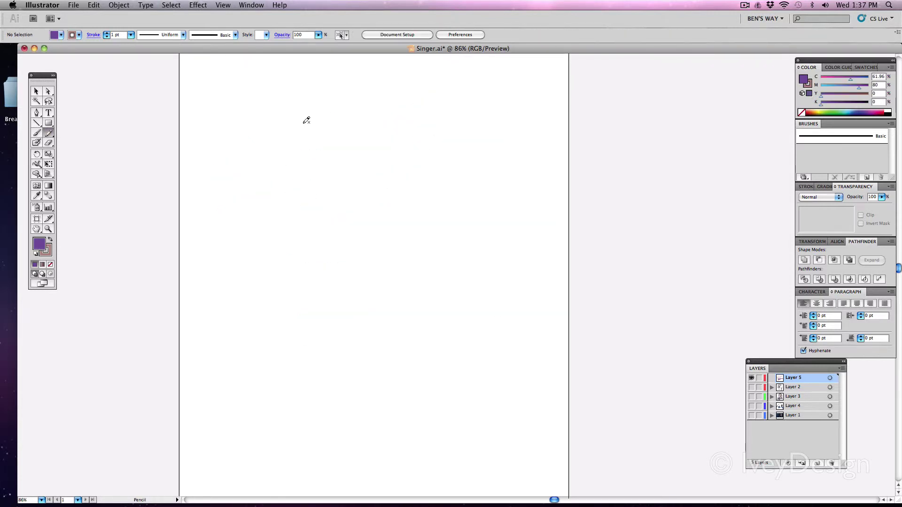
{"action": "double_click", "coordinate": [48, 133]}
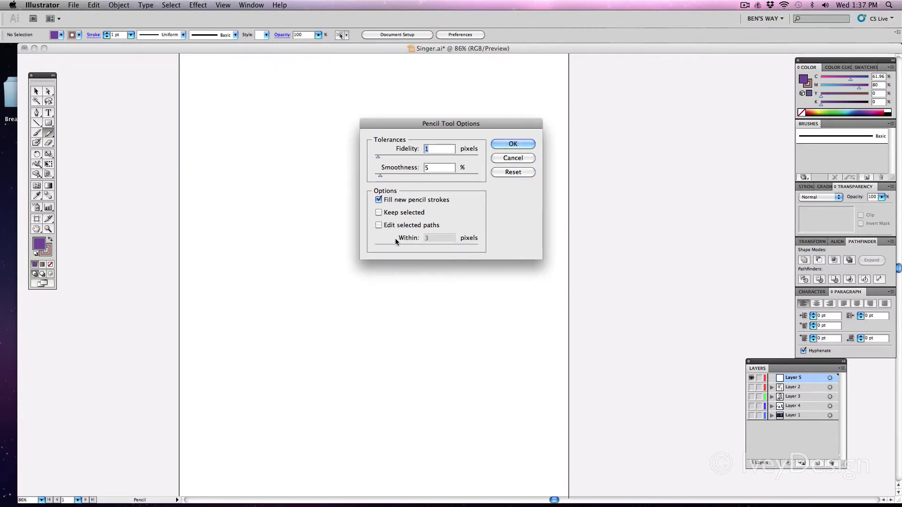
{"action": "left_click", "coordinate": [513, 144]}
{"action": "left_click", "coordinate": [49, 241]}
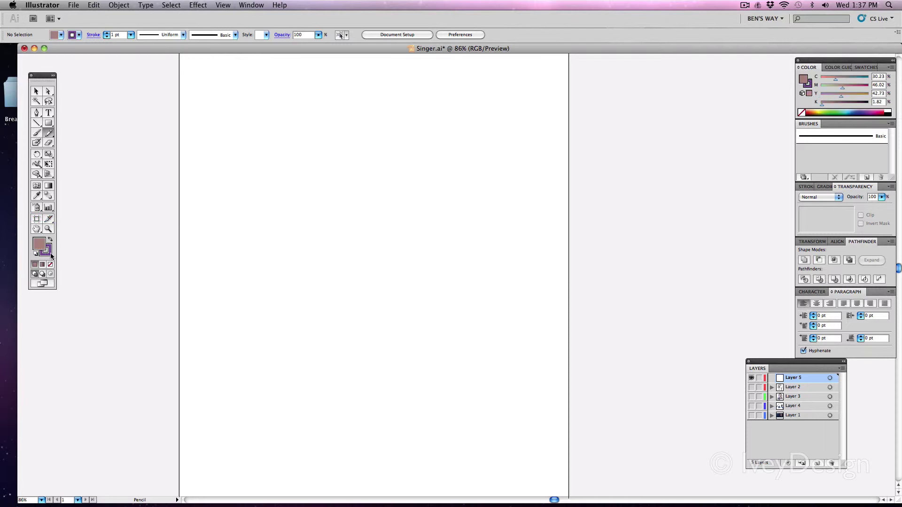
{"action": "mouse_move", "coordinate": [275, 156]}
{"action": "left_mouse_down"}
{"action": "mouse_move", "coordinate": [301, 197]}
{"action": "mouse_move", "coordinate": [401, 147]}
{"action": "mouse_move", "coordinate": [433, 193]}
{"action": "left_mouse_up"}
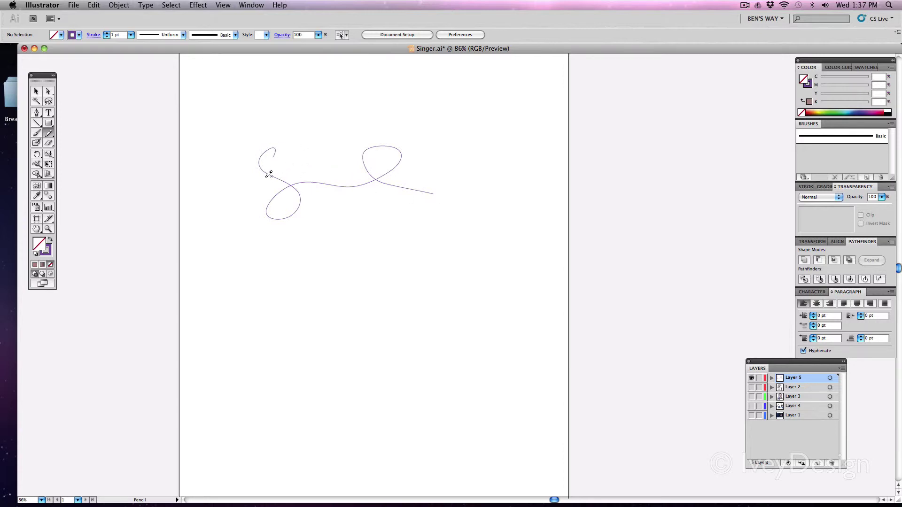
{"action": "mouse_move", "coordinate": [441, 194]}
{"action": "left_mouse_down"}
{"action": "mouse_move", "coordinate": [459, 216]}
{"action": "mouse_move", "coordinate": [366, 280]}
{"action": "mouse_move", "coordinate": [359, 345]}
{"action": "mouse_move", "coordinate": [265, 329]}
{"action": "left_mouse_up"}
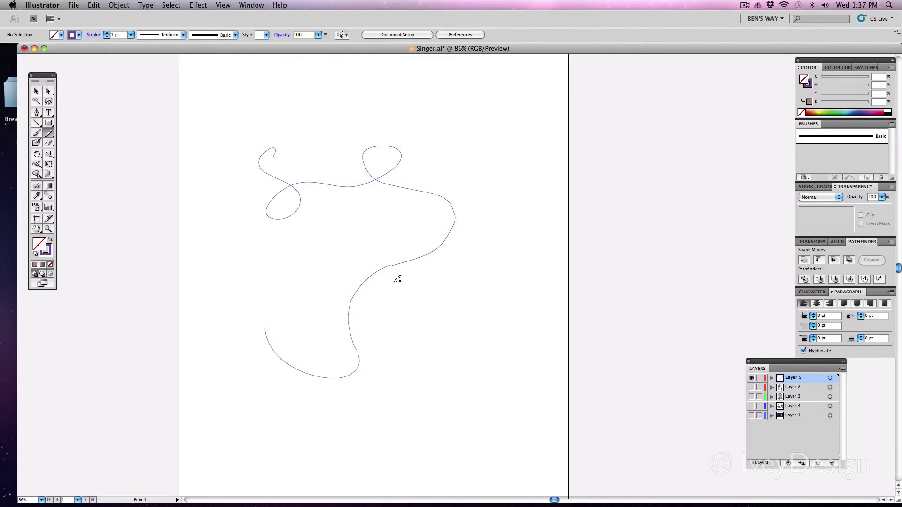
{"action": "key", "text": "super+equal"}
{"action": "key", "text": "super+equal"}
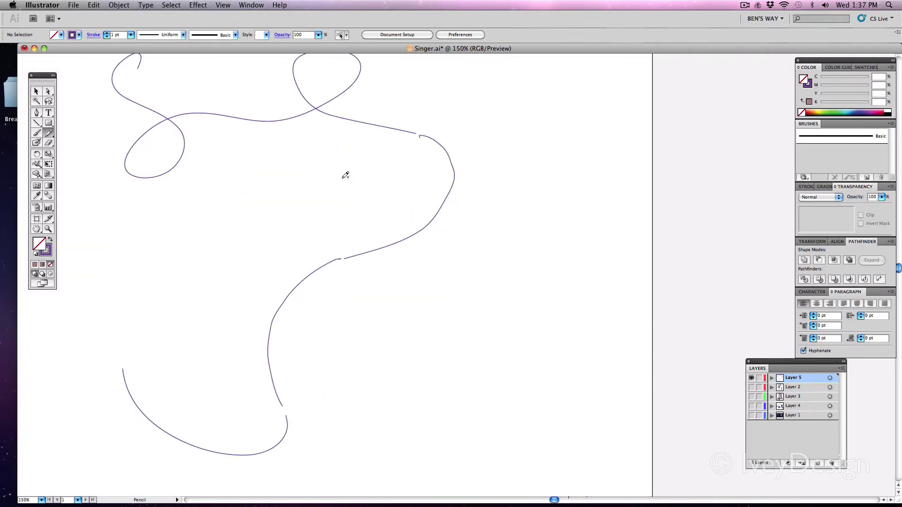
{"action": "left_click", "coordinate": [423, 137], "text": "super"}
{"action": "key", "text": "Delete"}
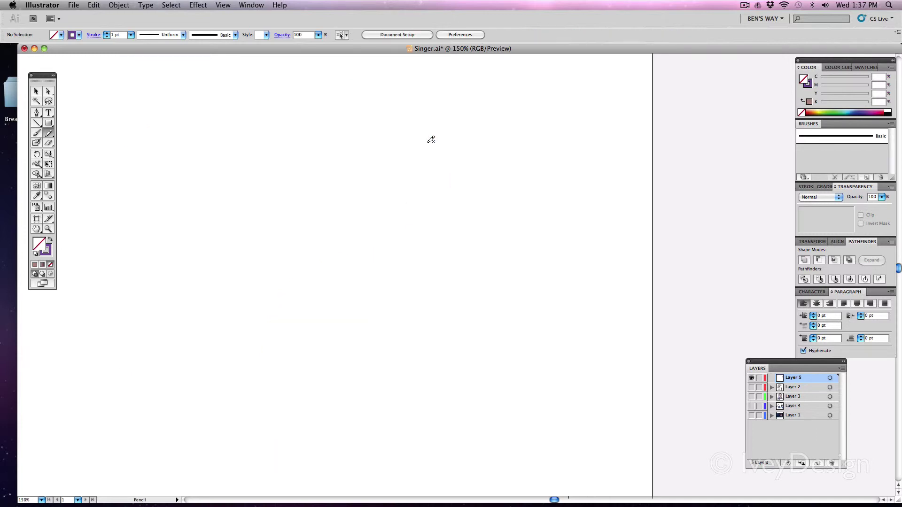
- Turn on Edit selected paths and widen the Within distance to 11 pixels
{"action": "double_click", "coordinate": [51, 133]}
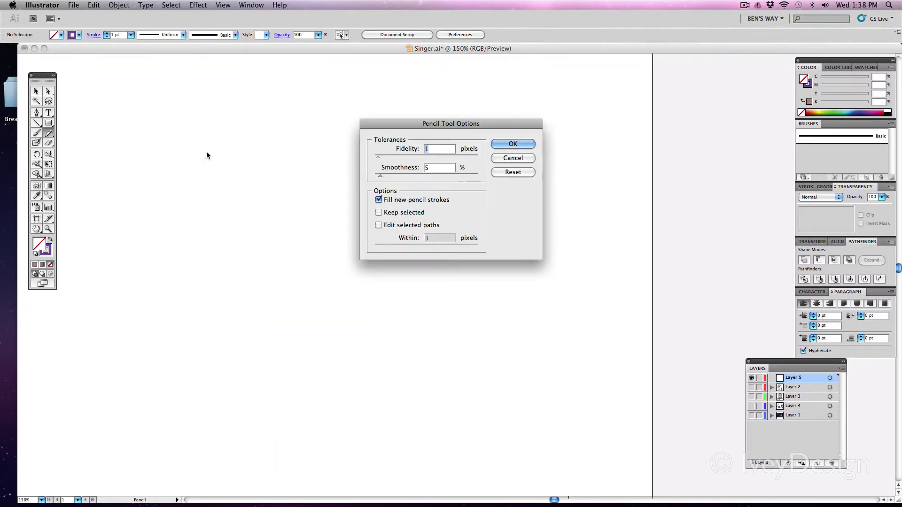
{"action": "left_click", "coordinate": [389, 226]}
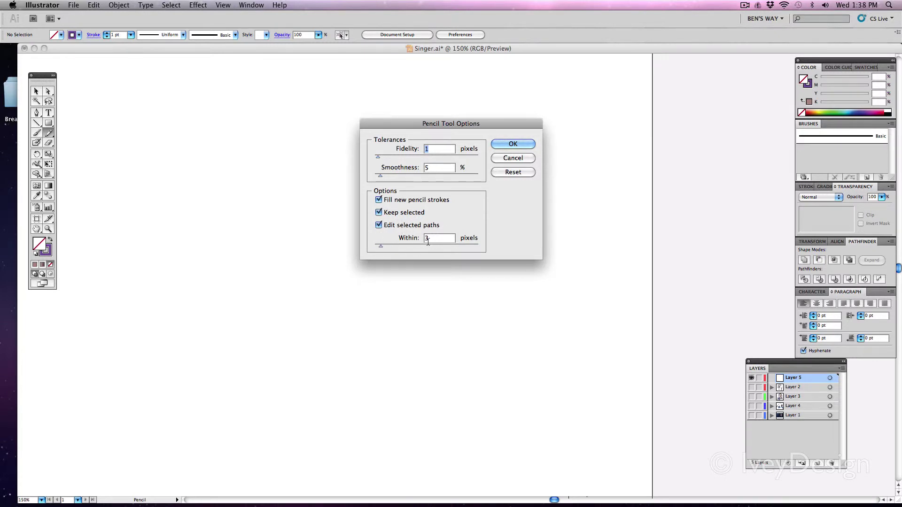
{"action": "left_click_drag", "start_coordinate": [381, 246], "coordinate": [427, 249]}
{"action": "left_click", "coordinate": [517, 144]}
- Sketch an S-shaped curve and short test strokes, then select all and delete them
{"action": "mouse_move", "coordinate": [255, 158]}
{"action": "left_mouse_down"}
{"action": "mouse_move", "coordinate": [302, 163]}
{"action": "mouse_move", "coordinate": [339, 233]}
{"action": "mouse_move", "coordinate": [246, 275]}
{"action": "left_mouse_up"}
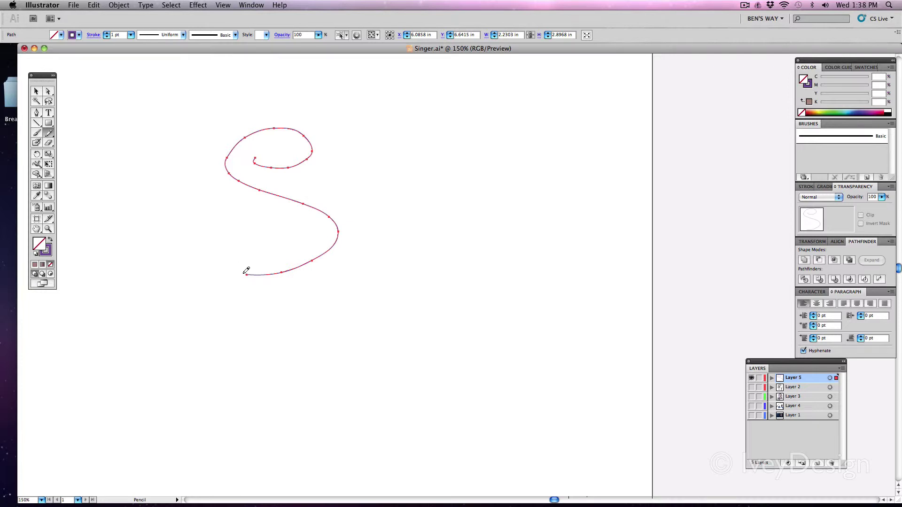
{"action": "mouse_move", "coordinate": [246, 273]}
{"action": "left_mouse_down"}
{"action": "mouse_move", "coordinate": [232, 277]}
{"action": "mouse_move", "coordinate": [296, 347]}
{"action": "mouse_move", "coordinate": [184, 388]}
{"action": "mouse_move", "coordinate": [167, 363]}
{"action": "mouse_move", "coordinate": [144, 236]}
{"action": "mouse_move", "coordinate": [194, 140]}
{"action": "left_mouse_up"}
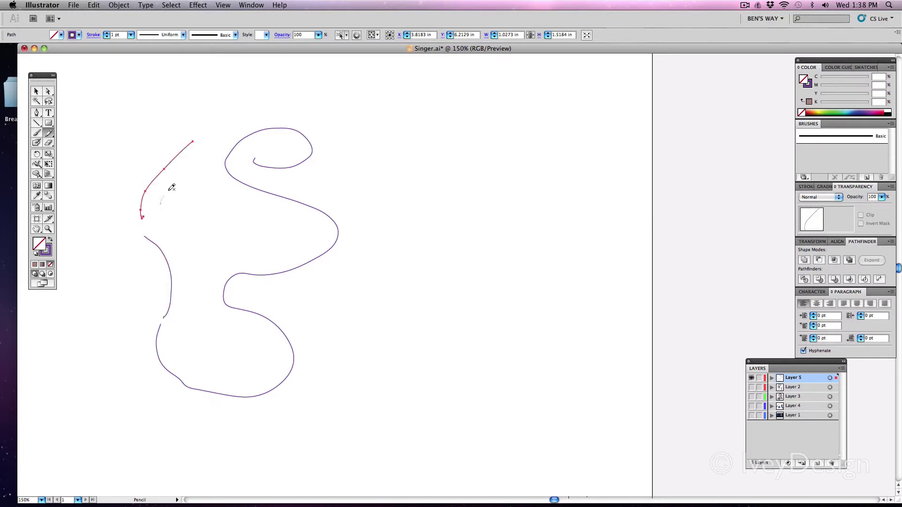
{"action": "left_click_drag", "start_coordinate": [169, 190], "coordinate": [209, 166]}
{"action": "mouse_move", "coordinate": [173, 219]}
{"action": "left_mouse_down"}
{"action": "mouse_move", "coordinate": [224, 193]}
{"action": "mouse_move", "coordinate": [241, 208]}
{"action": "left_mouse_up"}
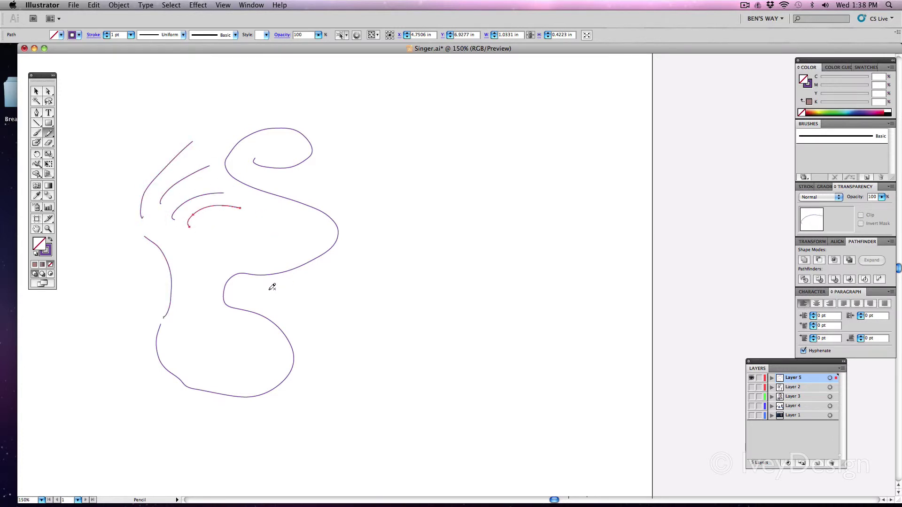
{"action": "key", "text": "super+a"}
{"action": "key", "text": "BackSpace"}
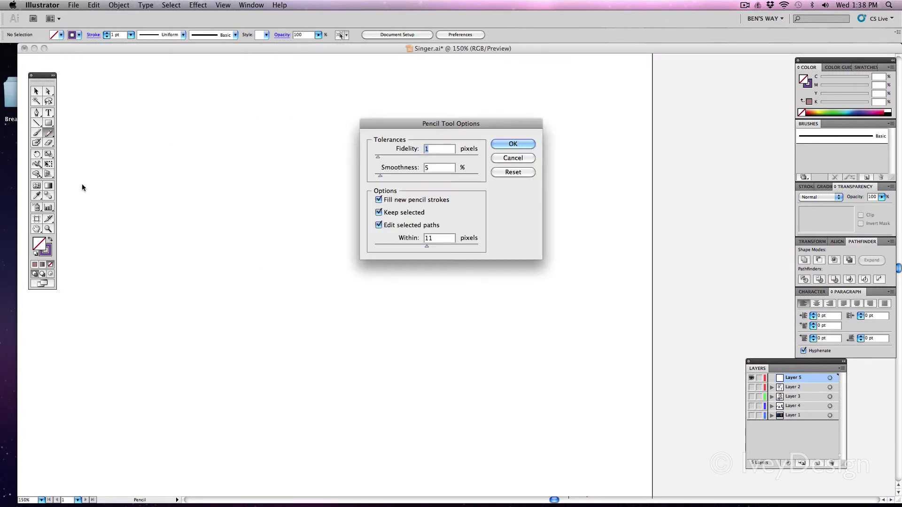
- Uncheck Keep selected and Edit selected paths, leaving only Fill new pencil strokes on
{"action": "double_click", "coordinate": [48, 133]}
{"action": "left_click", "coordinate": [379, 212]}
{"action": "left_click", "coordinate": [379, 225]}
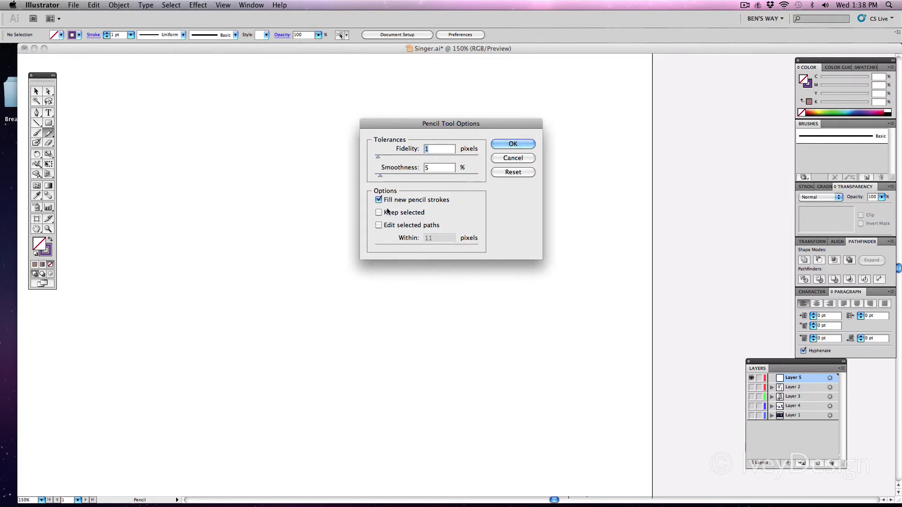
{"action": "left_click", "coordinate": [513, 143]}
- Swap to purple fill with no stroke, draw a filled test shape, then delete it
{"action": "key", "text": "shift+x"}
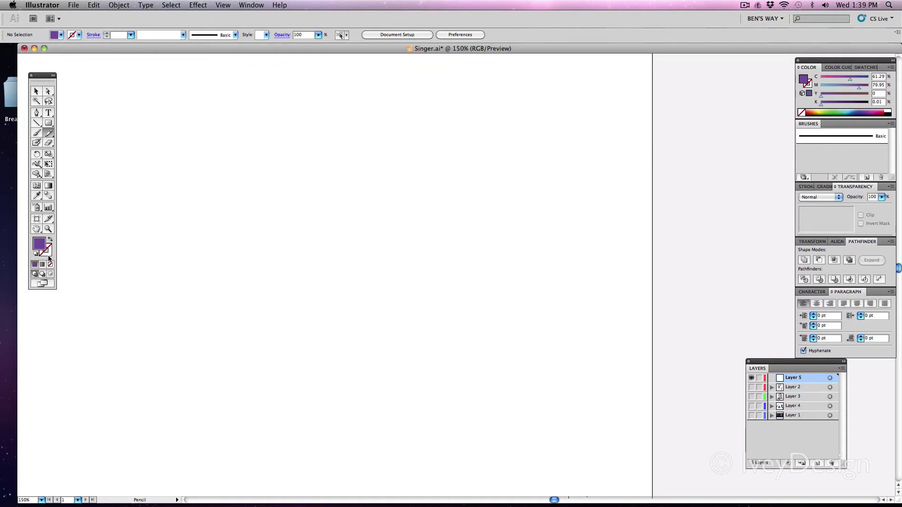
{"action": "mouse_move", "coordinate": [347, 122]}
{"action": "left_mouse_down"}
{"action": "mouse_move", "coordinate": [357, 203]}
{"action": "mouse_move", "coordinate": [262, 251]}
{"action": "mouse_move", "coordinate": [372, 305]}
{"action": "mouse_move", "coordinate": [388, 228]}
{"action": "mouse_move", "coordinate": [484, 190]}
{"action": "mouse_move", "coordinate": [346, 115]}
{"action": "left_mouse_up"}
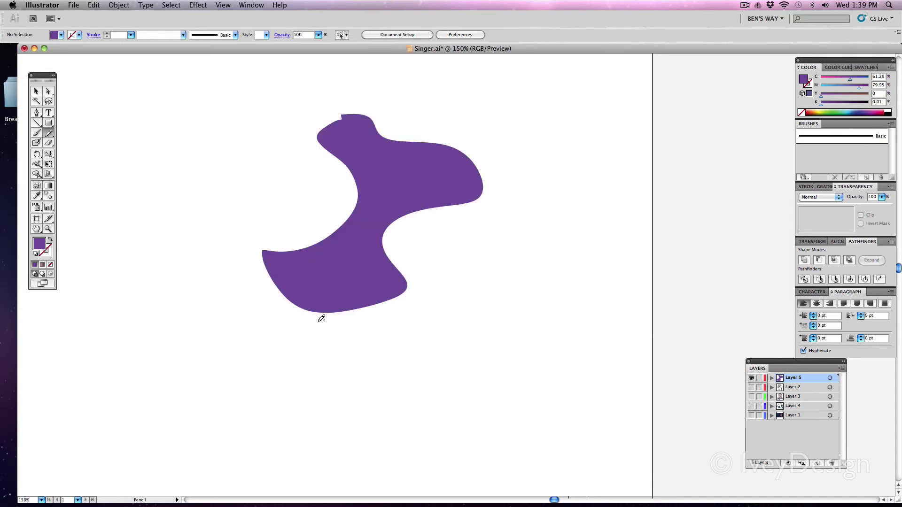
{"action": "left_click", "coordinate": [350, 272], "text": "super"}
{"action": "key", "text": "Delete"}
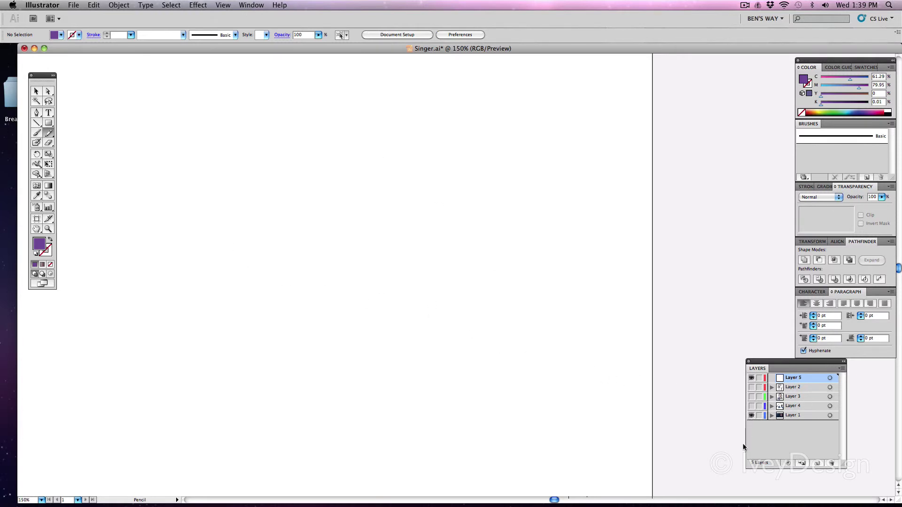
- Scroll to the singer photo and sample the hair and forehead colours with the Eyedropper
{"action": "scroll", "coordinate": [647, 366], "scroll_direction": "left", "scroll_amount": 5}
{"action": "scroll", "coordinate": [485, 321], "scroll_direction": "up", "scroll_amount": 3}
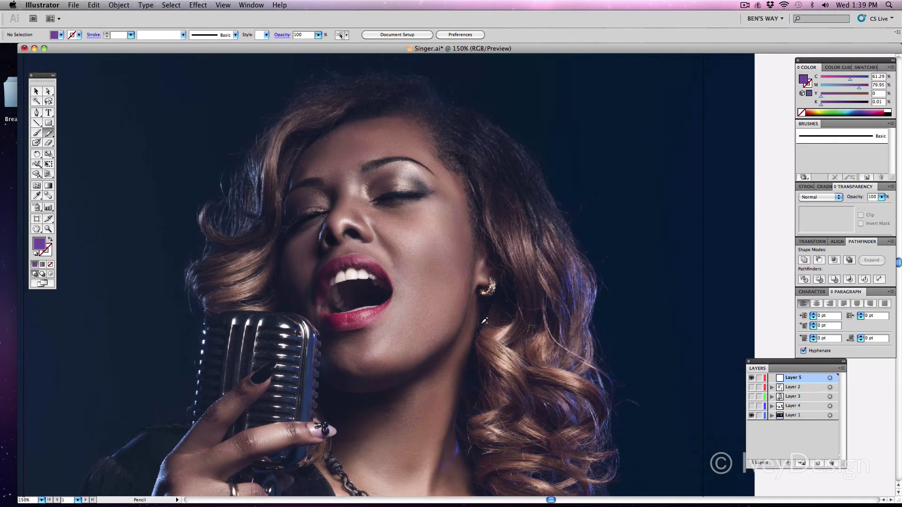
{"action": "scroll", "coordinate": [484, 321], "scroll_direction": "up", "scroll_amount": 2}
{"action": "scroll", "coordinate": [478, 269], "scroll_direction": "left", "scroll_amount": 2}
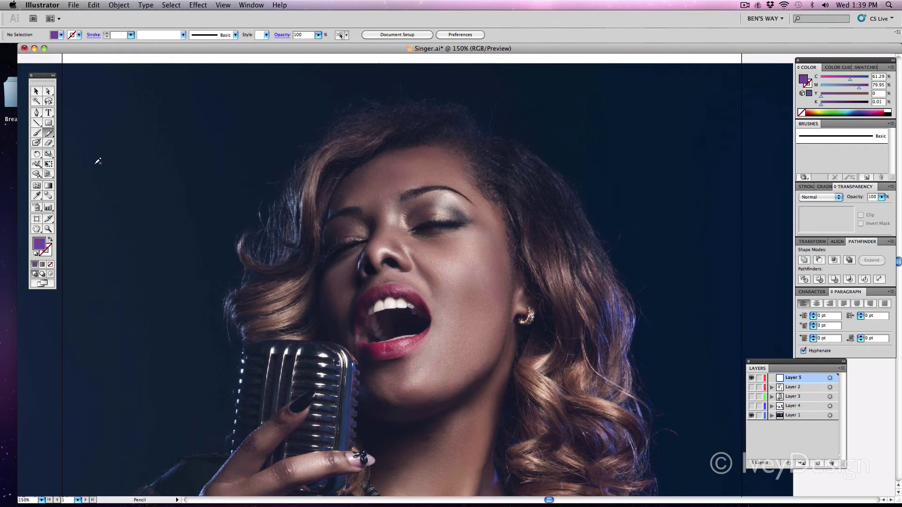
{"action": "left_click", "coordinate": [37, 199]}
{"action": "left_click", "coordinate": [418, 164]}
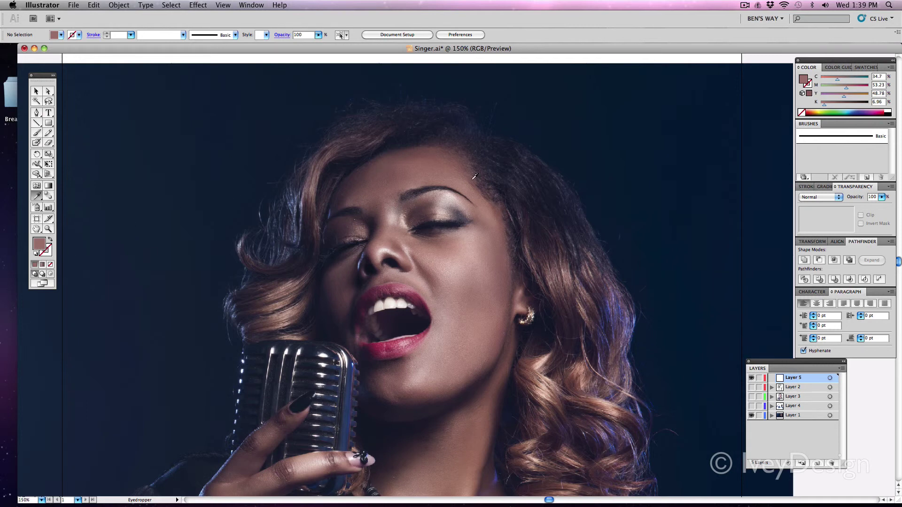
{"action": "left_click", "coordinate": [435, 195]}
{"action": "left_click", "coordinate": [446, 203]}
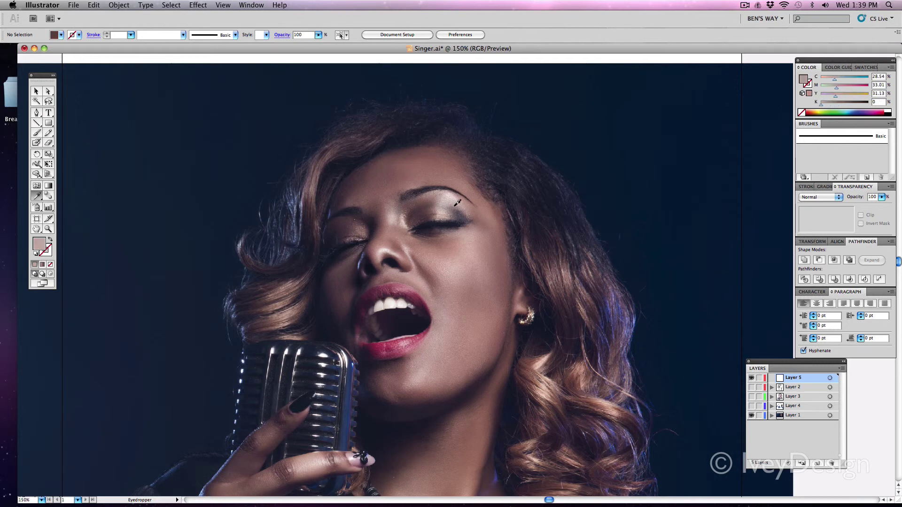
{"action": "left_click", "coordinate": [461, 210]}
- Sample darker and lighter tones, ending on fill C 36.07, M 51.42, Y 47.05, K 7.35
{"action": "left_click", "coordinate": [459, 178]}
{"action": "left_click", "coordinate": [417, 147]}
{"action": "left_click", "coordinate": [421, 146]}
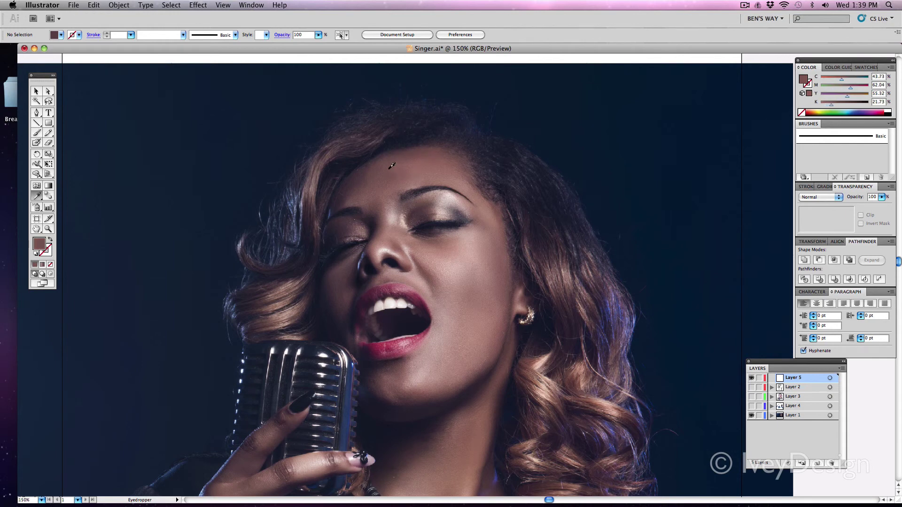
{"action": "left_click", "coordinate": [380, 175]}
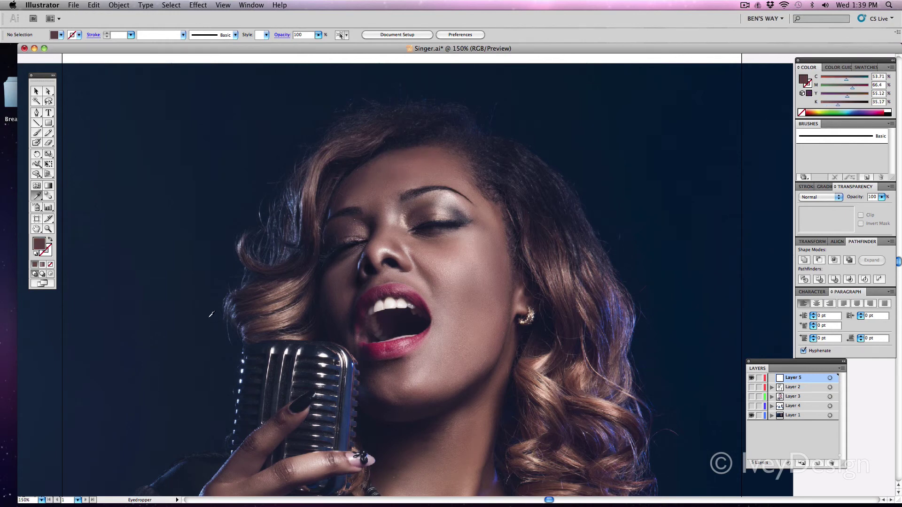
{"action": "left_click", "coordinate": [381, 224]}
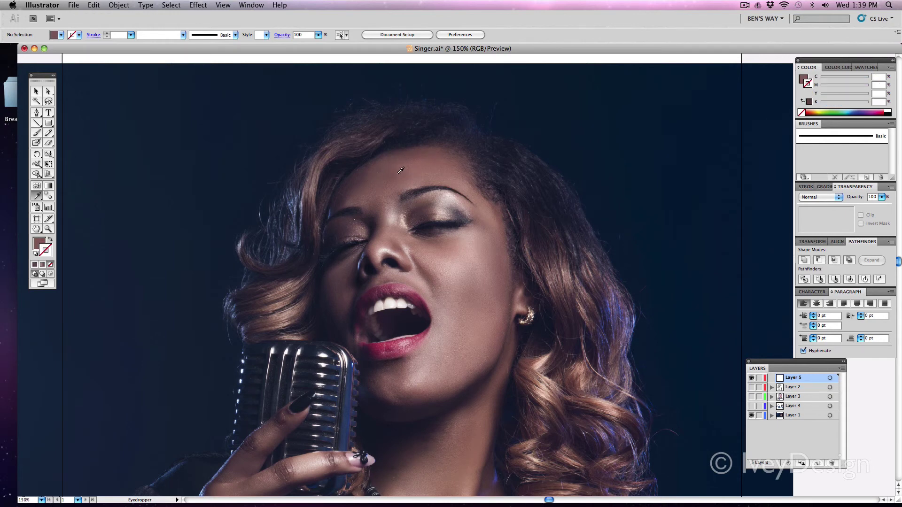
{"action": "left_click", "coordinate": [402, 173]}
{"action": "key", "text": "x"}
{"action": "key", "text": "x"}
{"action": "left_click", "coordinate": [392, 199]}
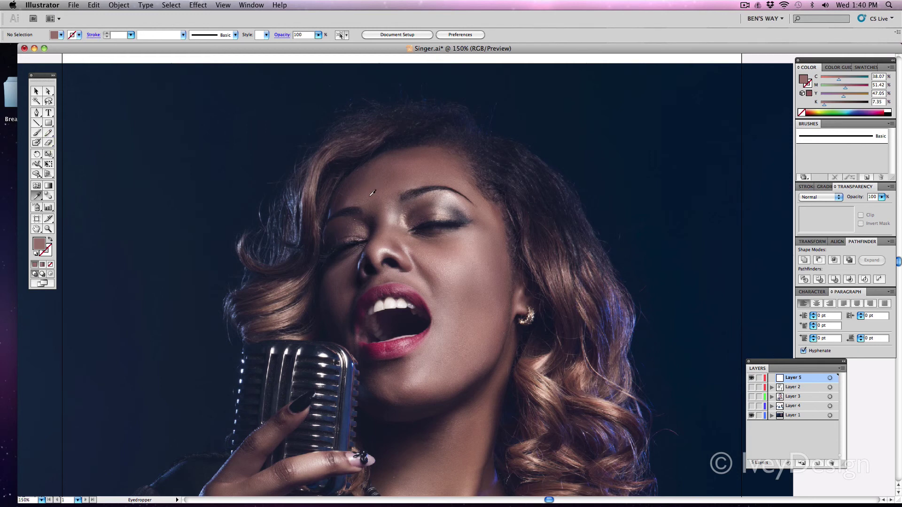
{"action": "key", "text": "n"}
{"action": "key", "text": "i"}
{"action": "key", "text": "n"}
{"action": "key", "text": "i"}
{"action": "key", "text": "n"}
{"action": "key", "text": "i"}
{"action": "left_click", "coordinate": [746, 5]}
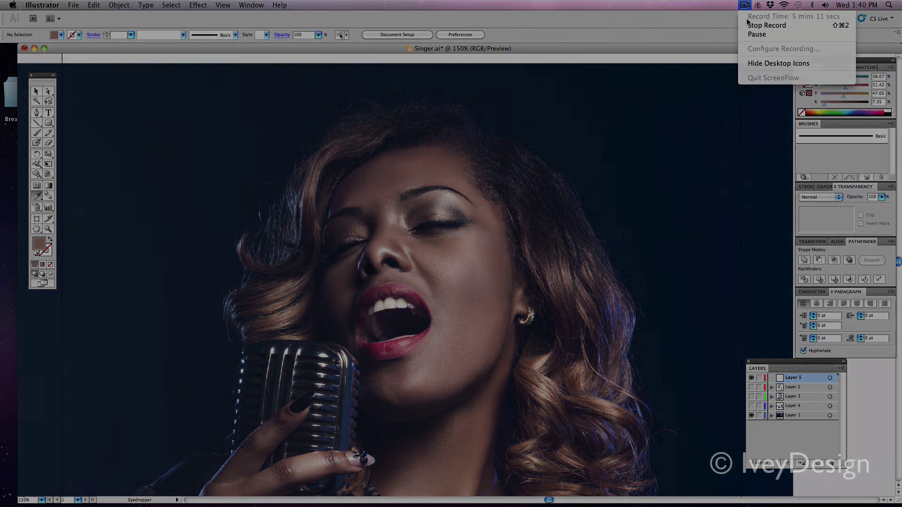